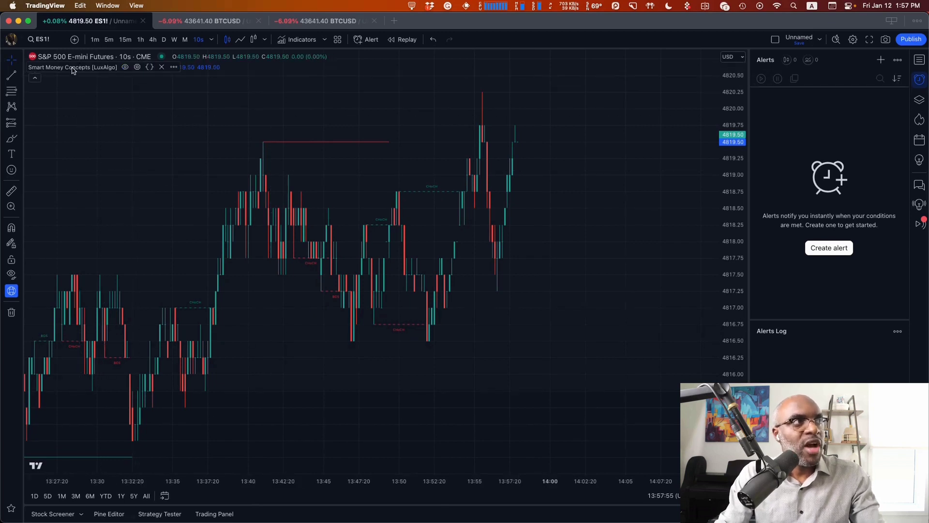
- Review the Smart Money Concepts inputs and close its settings unchanged, back to the ES1! chart
click(137, 67)
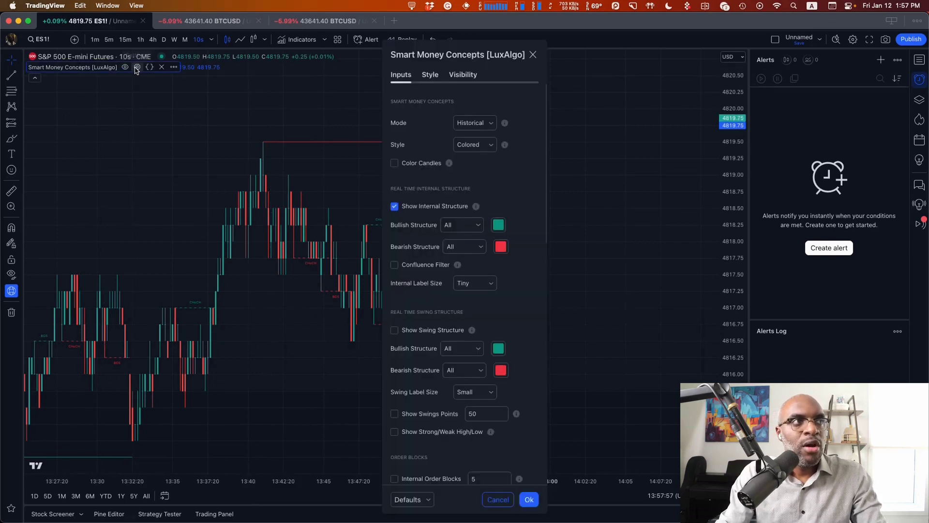
scroll(418, 303, down, 5)
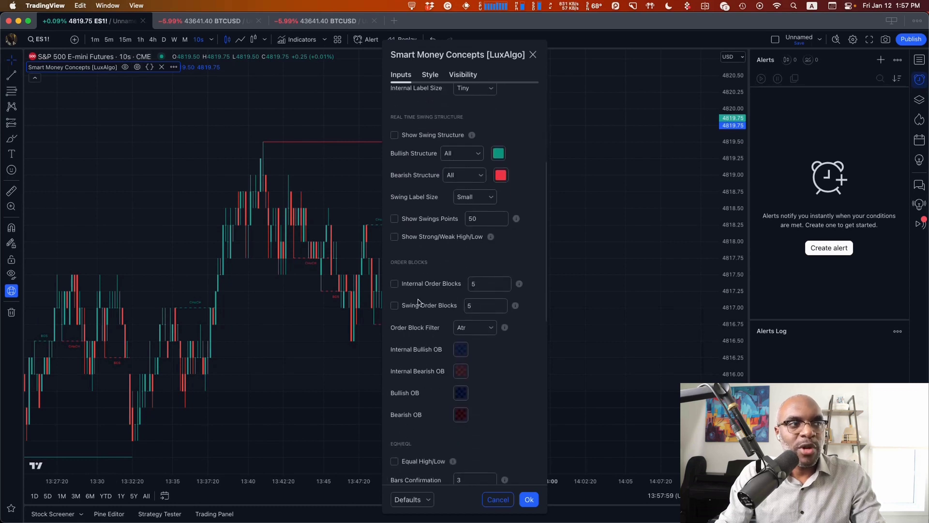
scroll(418, 304, down, 7)
scroll(421, 290, up, 12)
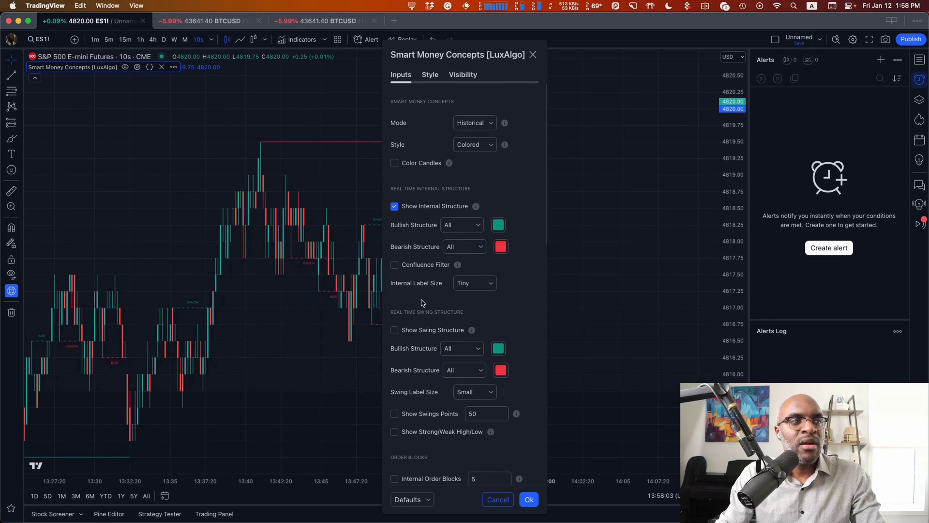
click(529, 499)
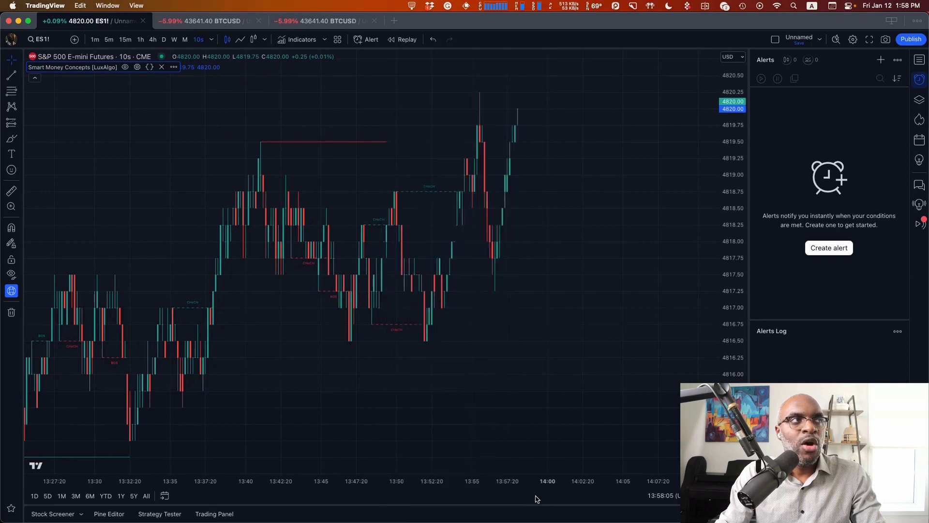
- Start a new ES1! alert on Smart Money Concepts [LuxAlgo], keeping the Bearish BOS condition
right_click(579, 208)
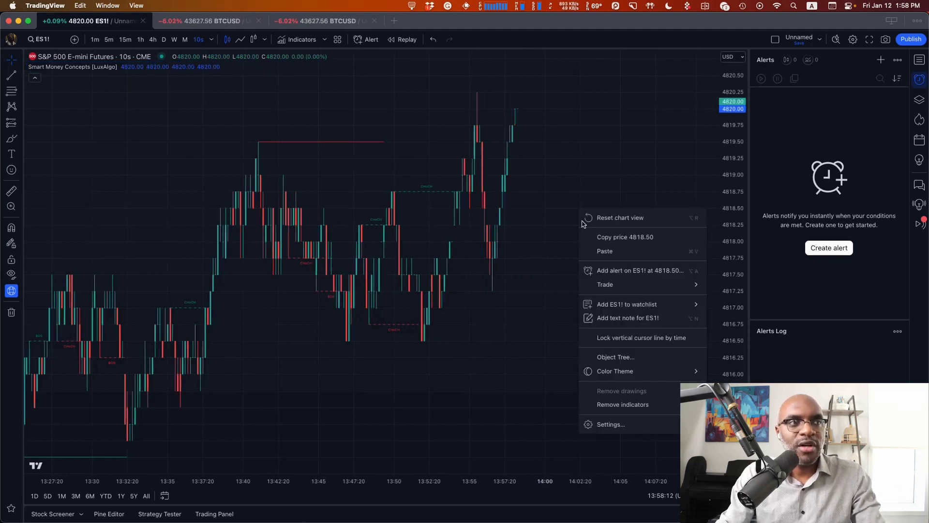
click(622, 270)
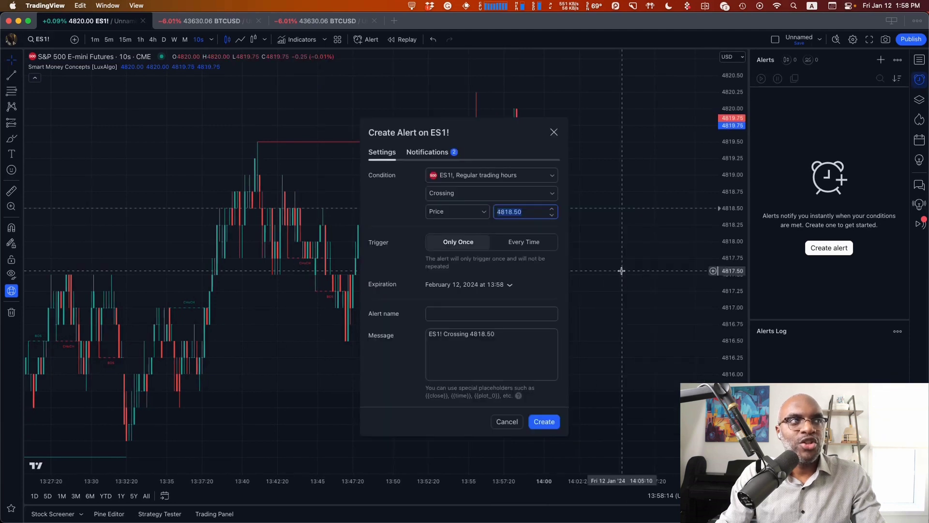
click(473, 176)
click(465, 206)
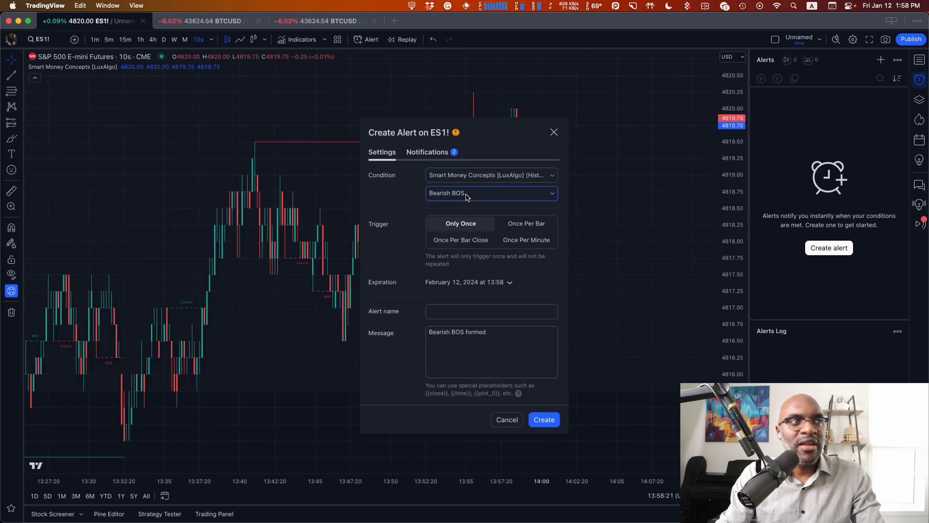
click(462, 193)
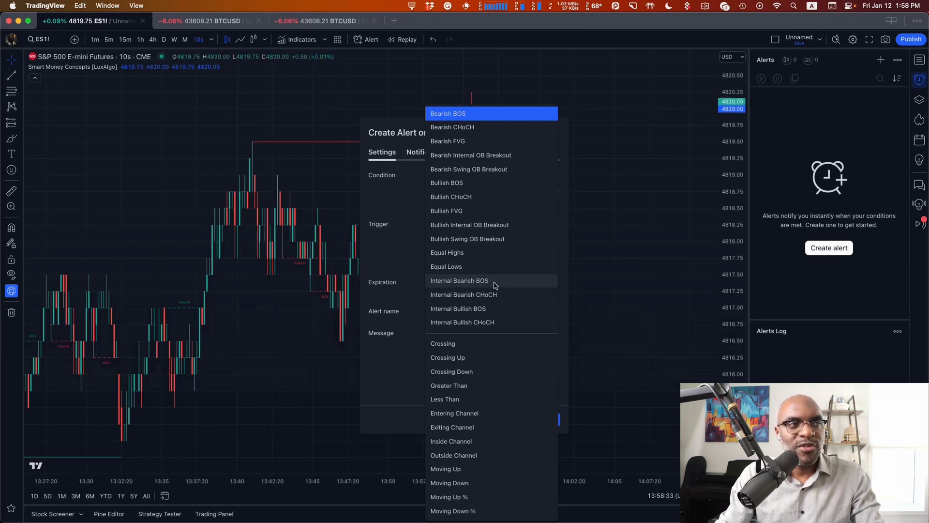
click(393, 256)
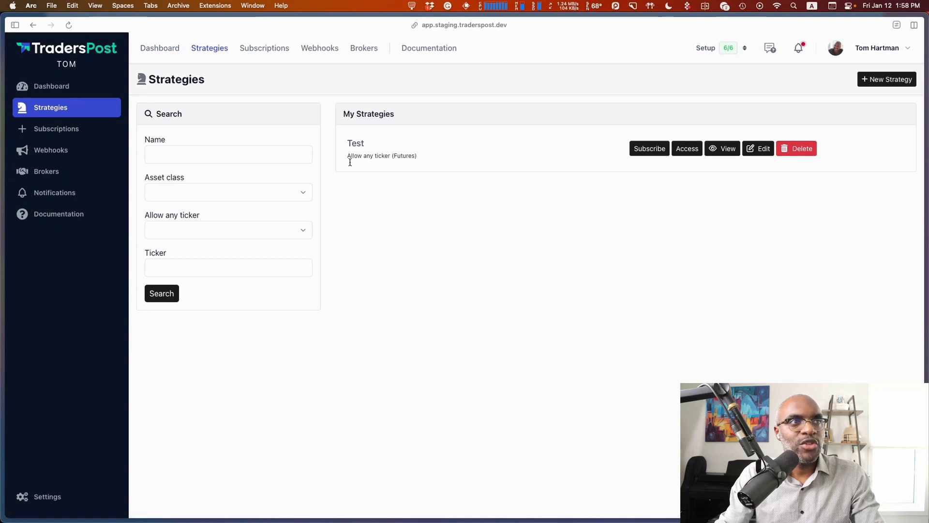
- Copy the Test webhook URL from TradersPost's Webhooks page and return to TradingView
click(262, 50)
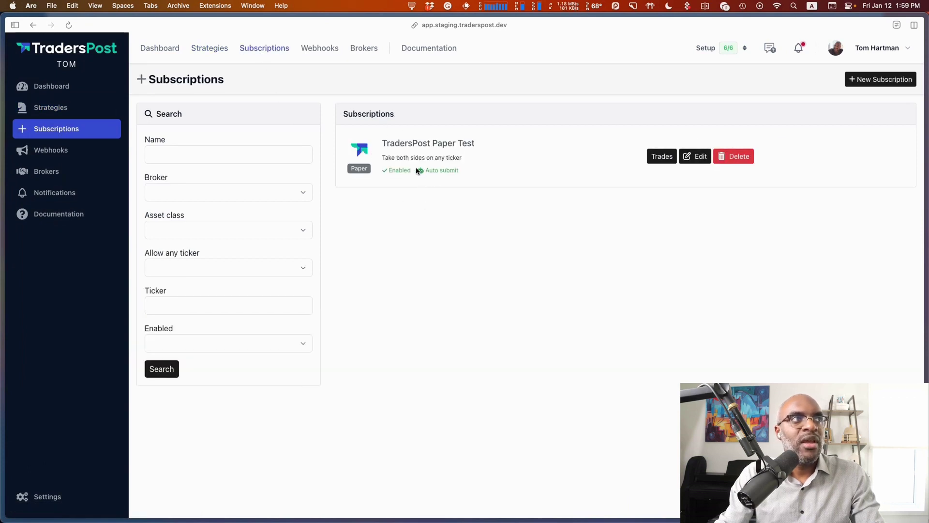
click(324, 48)
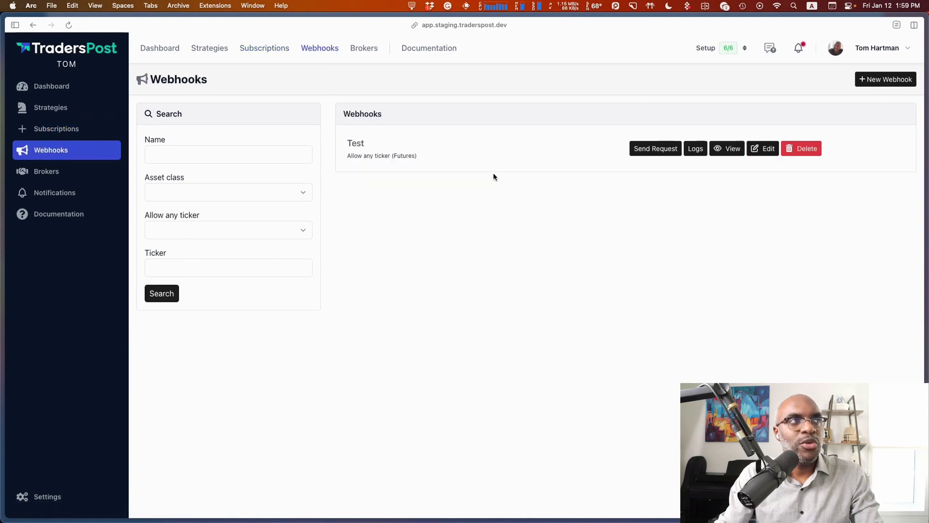
click(766, 150)
click(221, 128)
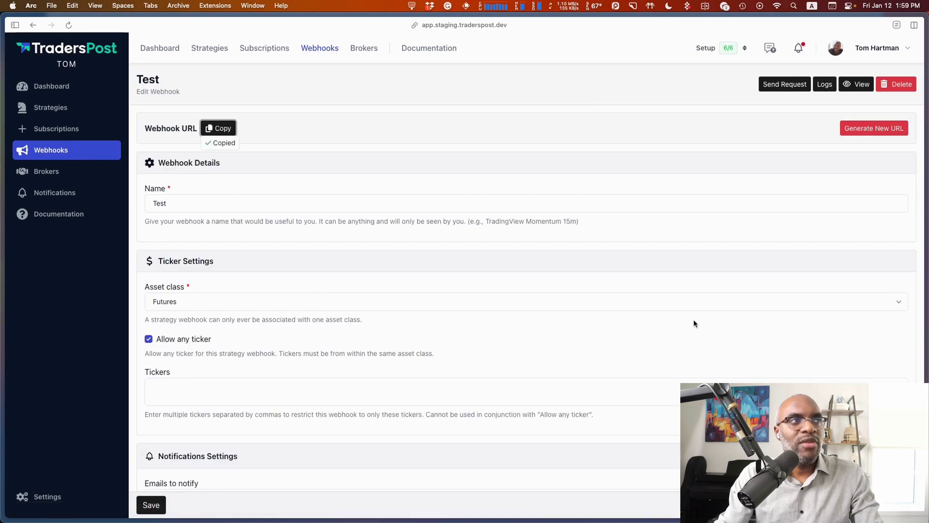
key(ctrl+Left)
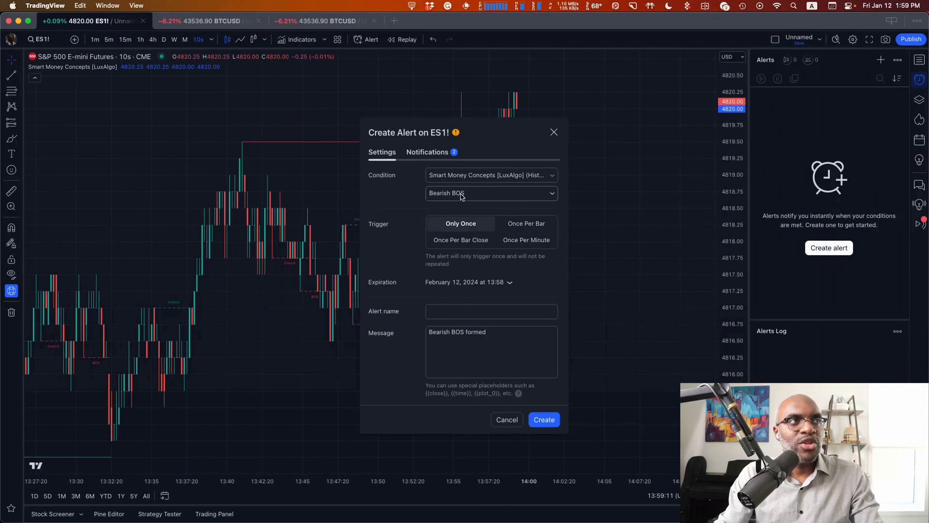
- Turn on Webhook URL notification for the Bearish BOS alert, pointing at the TradersPost webhook URL
click(427, 153)
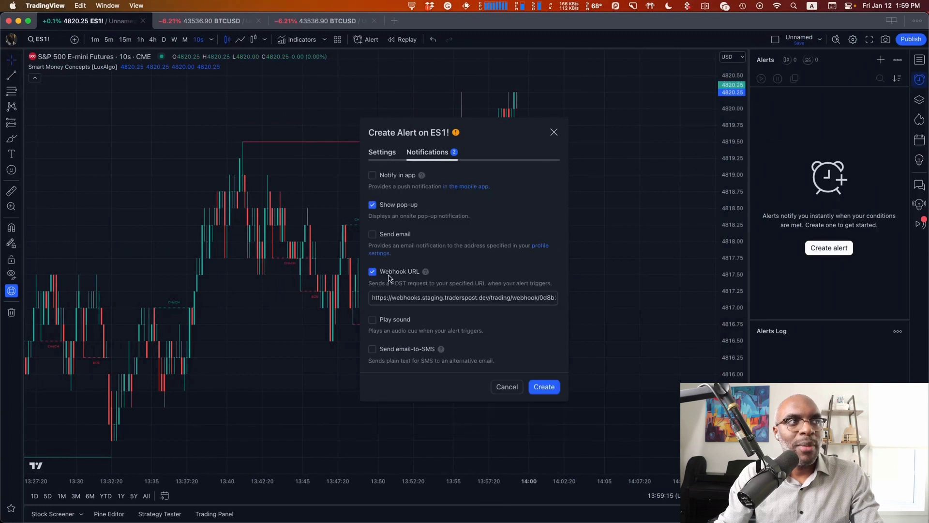
triple_click(445, 300)
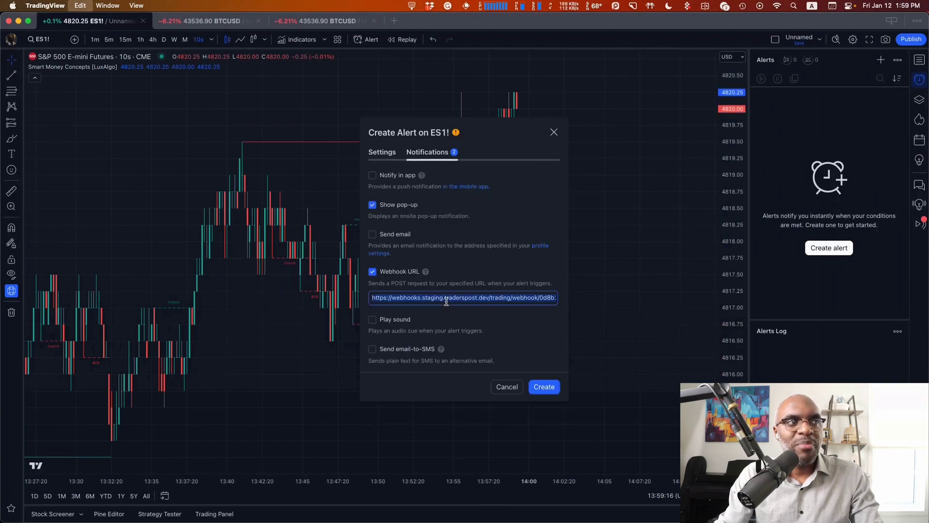
click(446, 301)
key(Home)
click(383, 152)
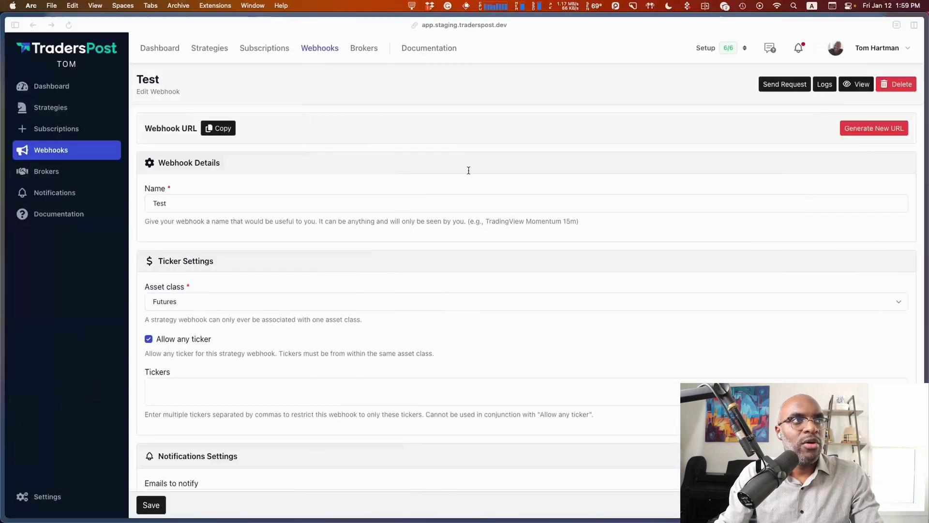
- Copy the example ticker/action JSON from TradersPost's Webhooks documentation, then return to TradingView
click(430, 48)
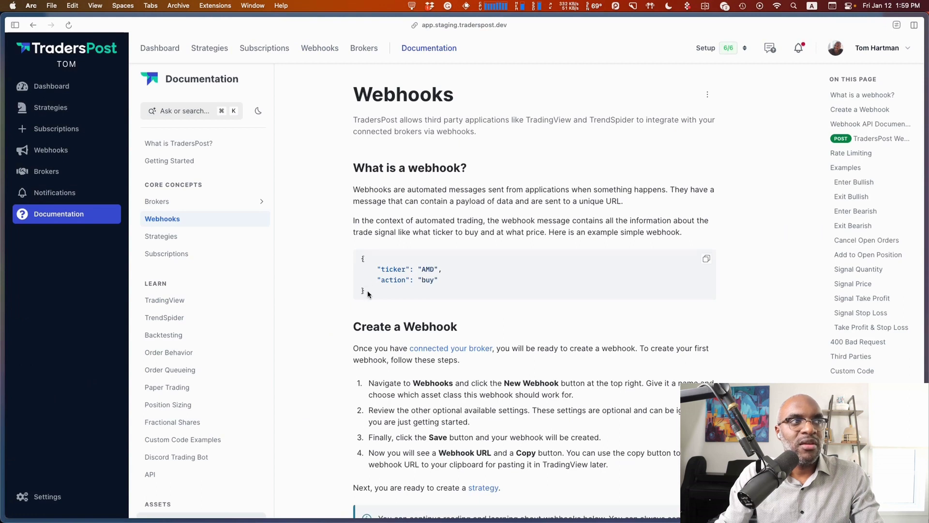
drag(368, 294, 362, 254)
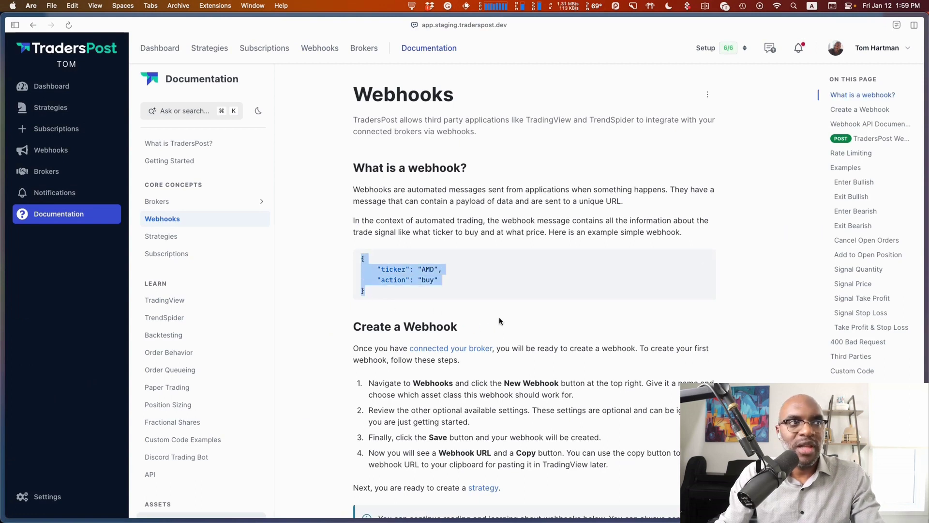
key(ctrl+Left)
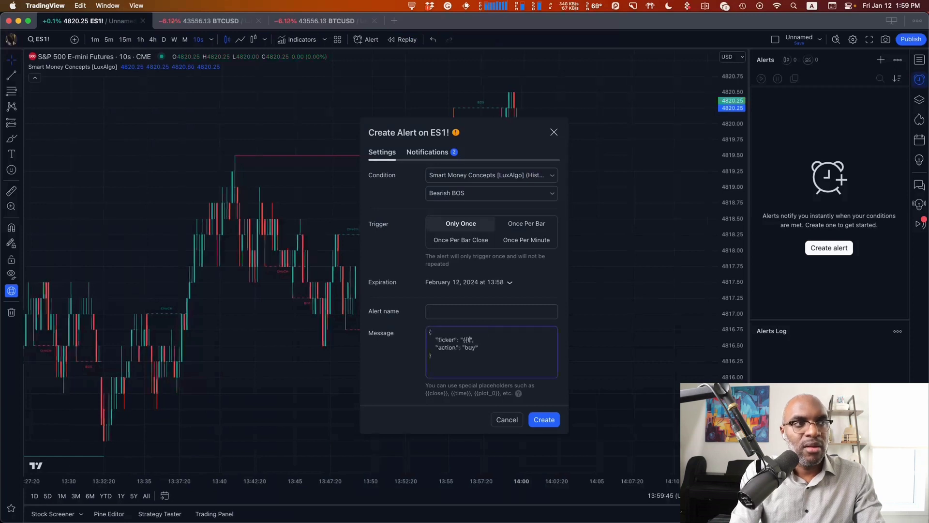
- Fill the alert message with the JSON, its ticker value set to {{ticker}}
text(ticker}})
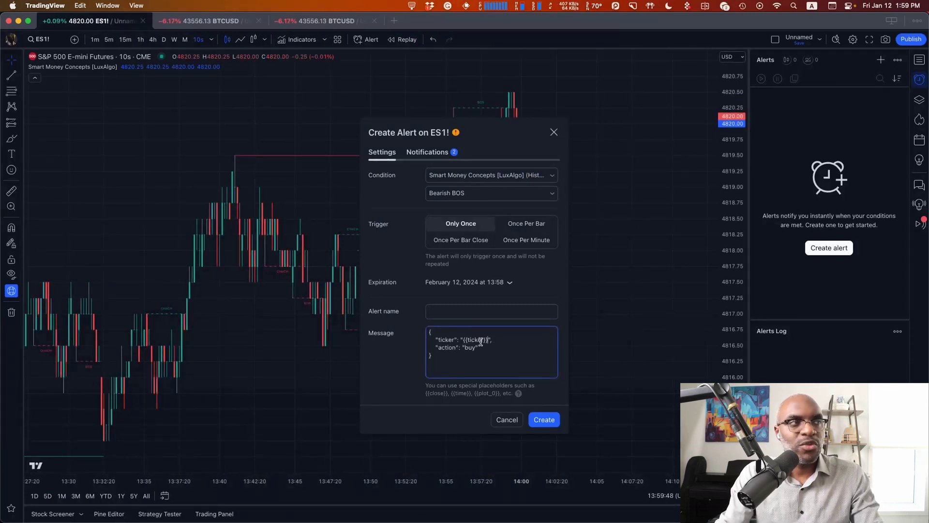
key(cmd+a)
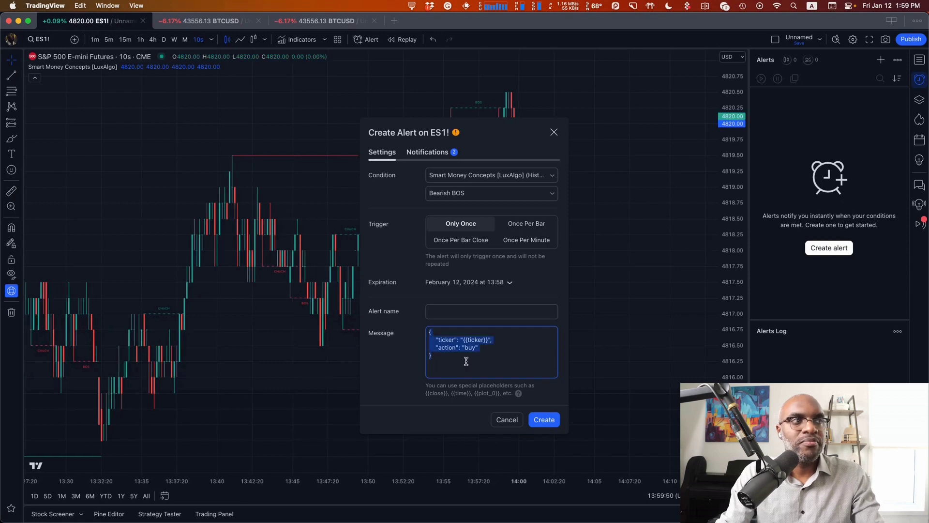
key(Right)
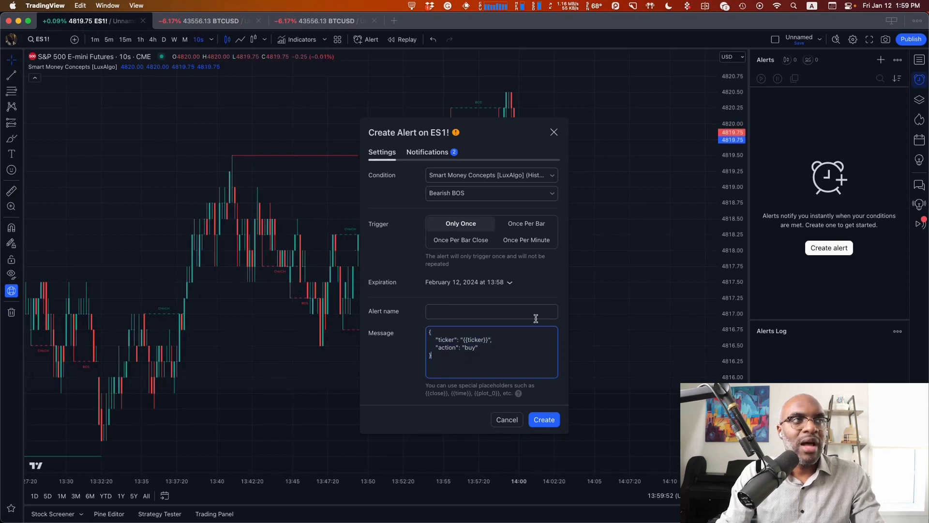
- Set the trigger to Once Per Bar, change the action from buy to sell, and create the alert
click(532, 224)
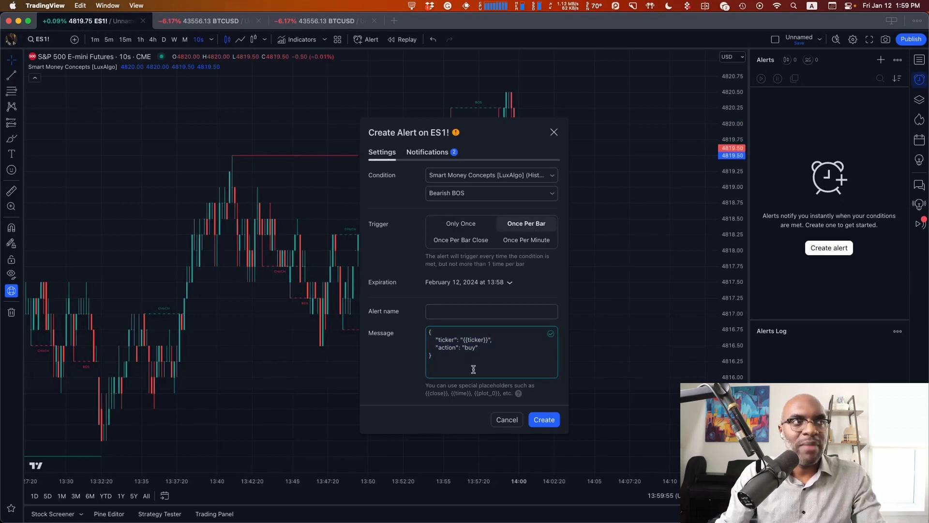
double_click(470, 348)
text(sell)
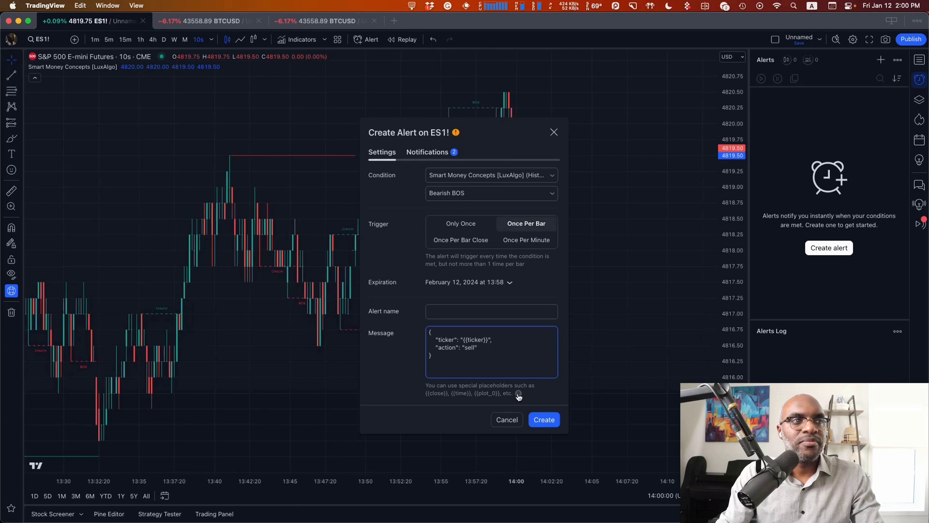
click(545, 420)
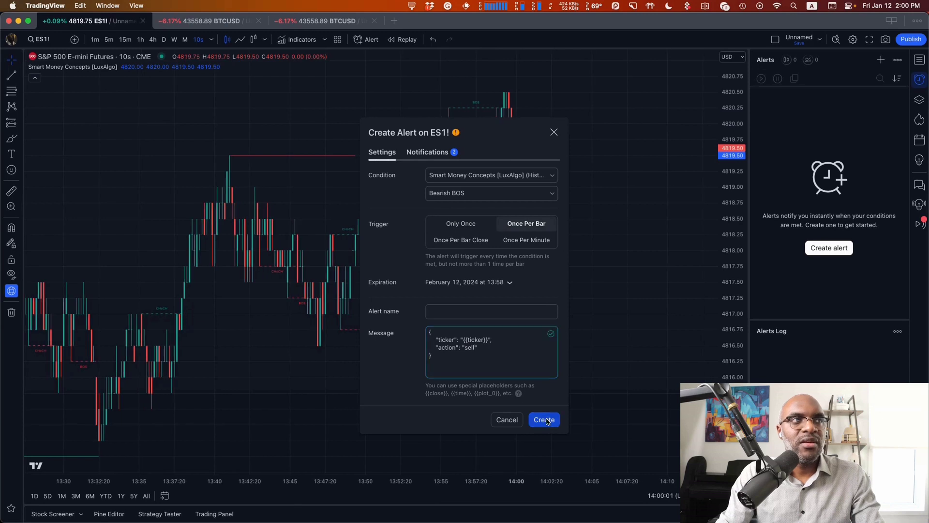
click(612, 314)
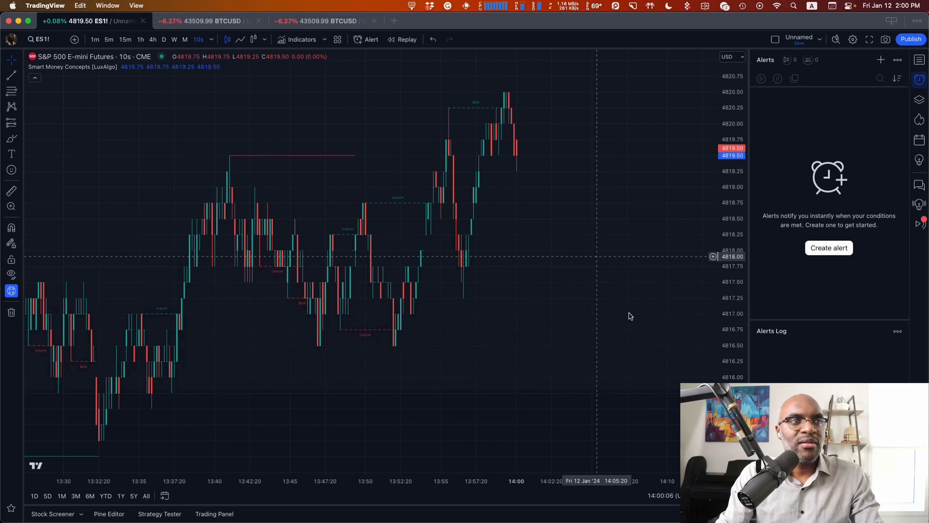
- Add the remaining Smart Money Concepts alerts for two buy and two sell, then dismiss fired-alert popups
right_click(630, 316)
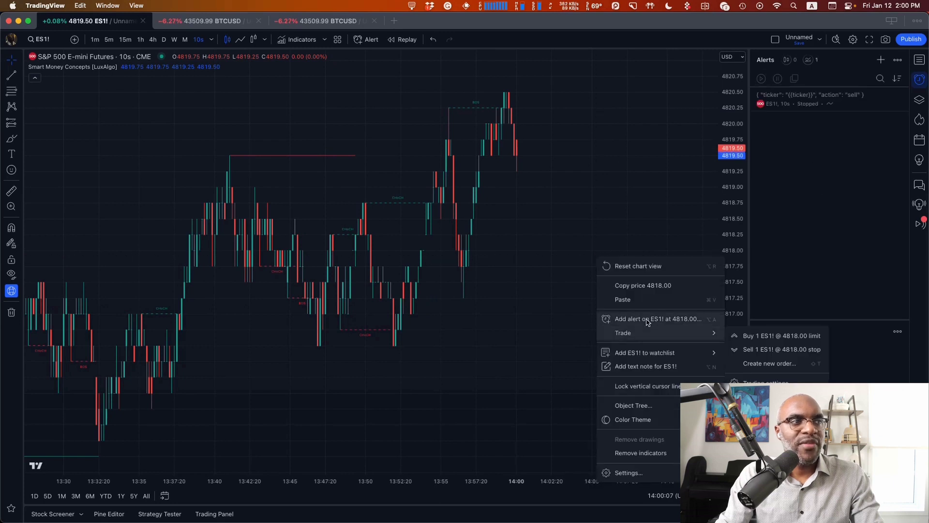
click(646, 319)
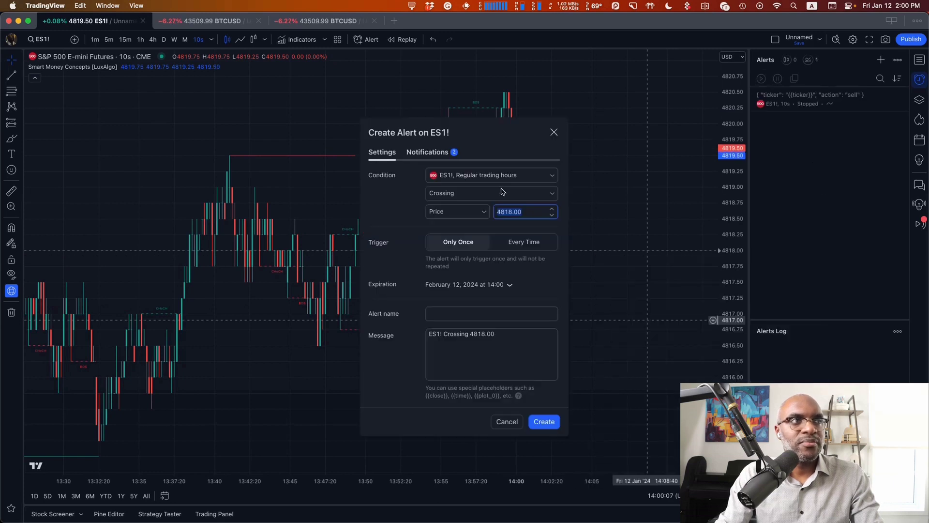
click(487, 176)
click(484, 208)
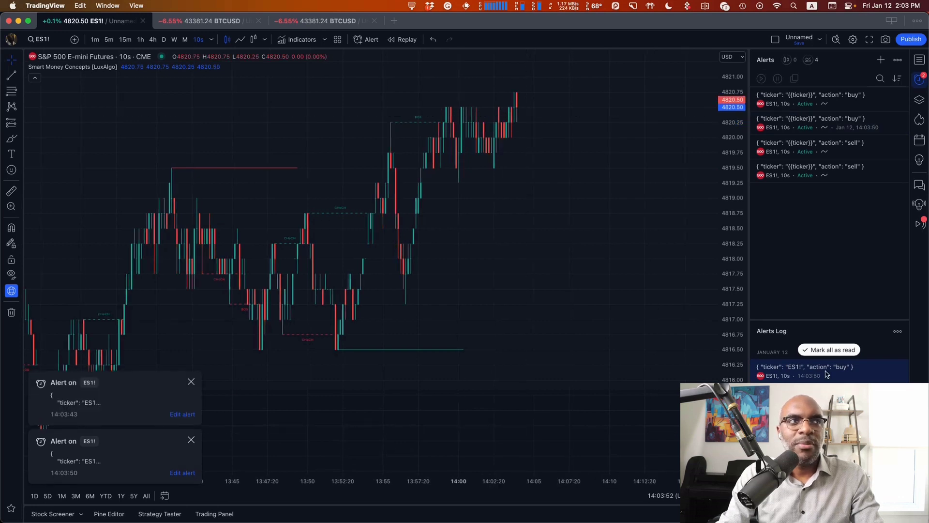
click(826, 374)
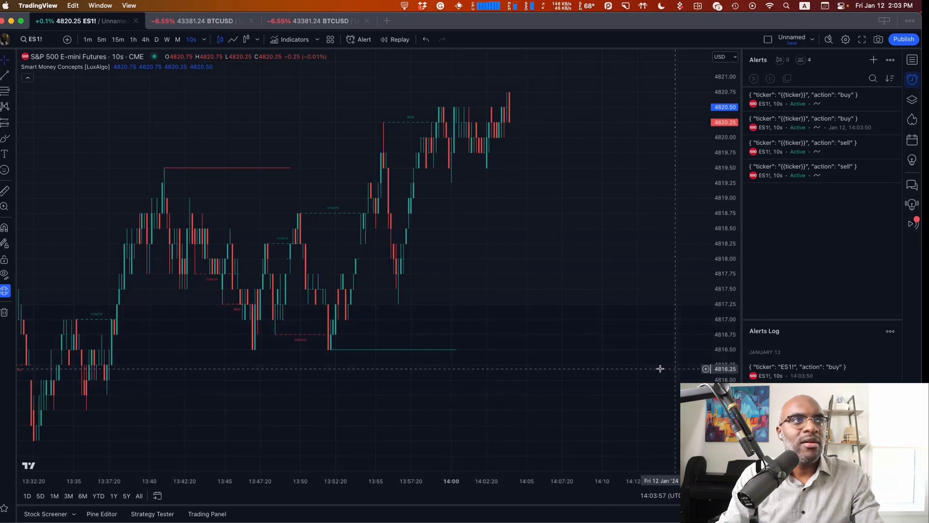
- Open the TradersPost paper broker account showing 1 ESH2024 contract bought at $4,277.00
key(super+Tab)
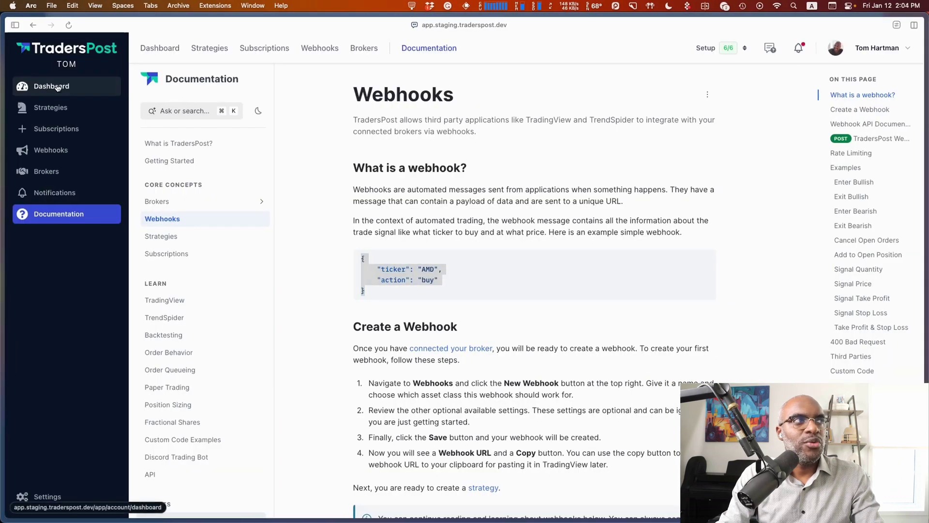
click(65, 87)
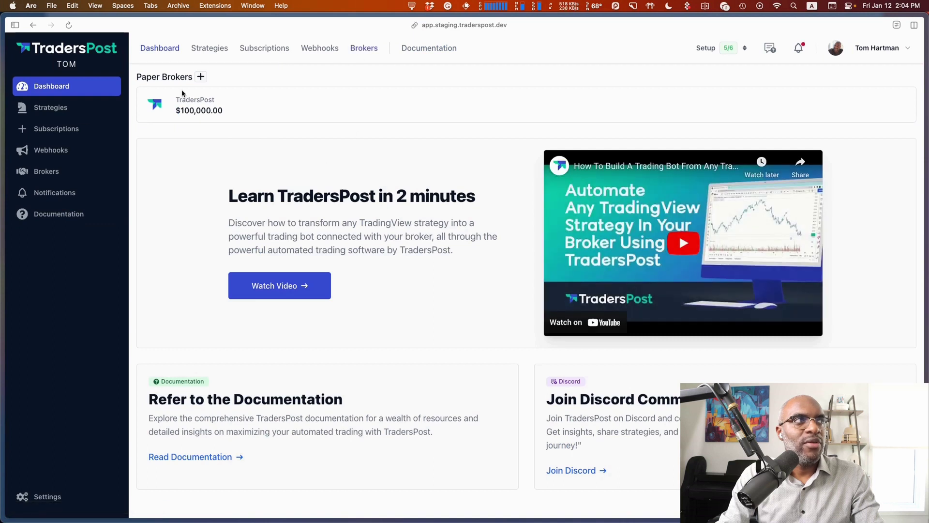
click(45, 176)
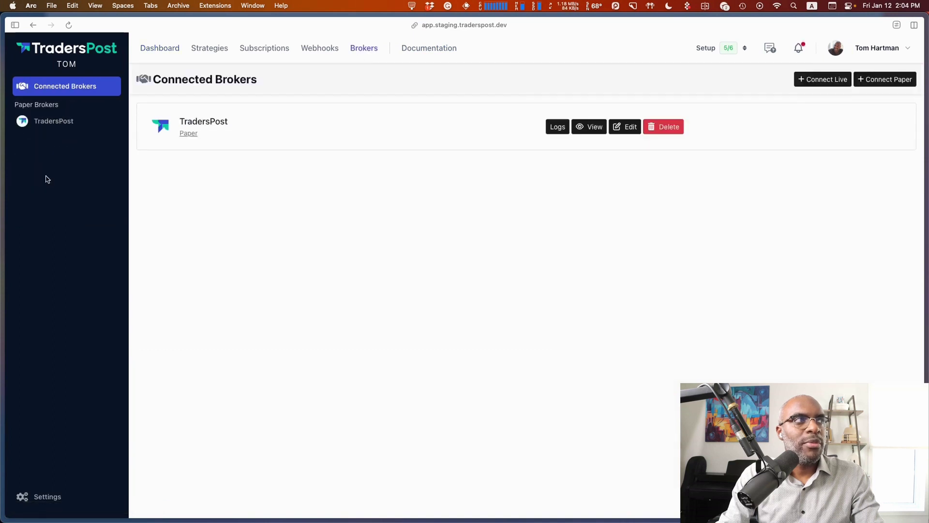
click(71, 116)
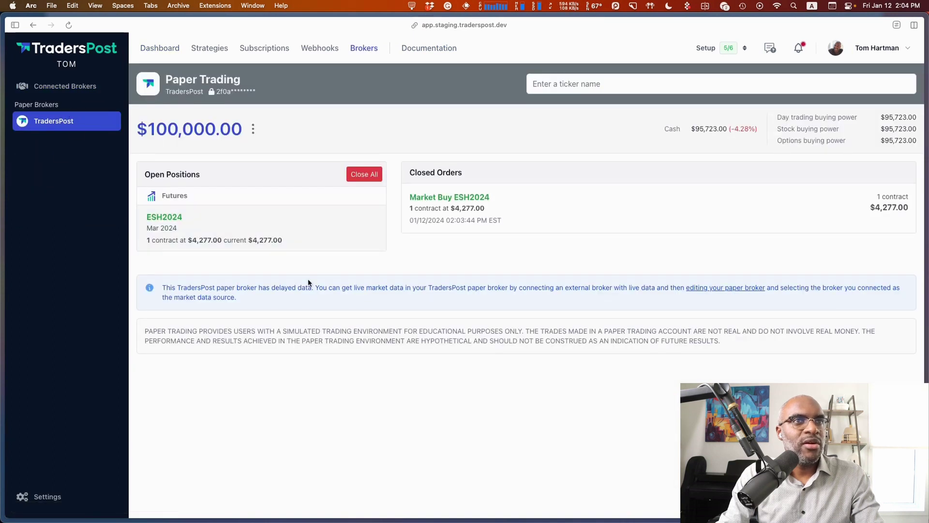